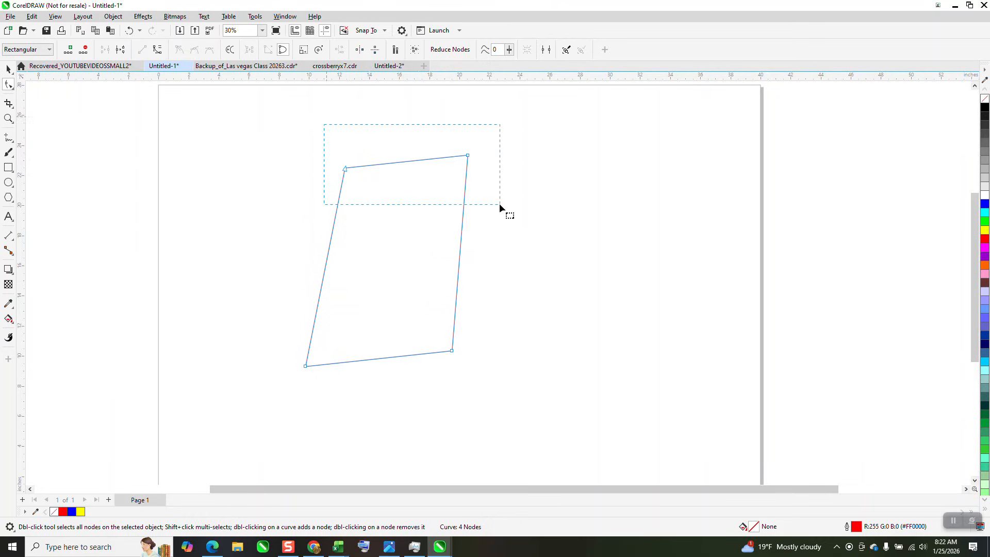
Align the quadrilateral's two top nodes using only horizontal alignment.
{"action": "left_click", "coordinate": [340, 49]}
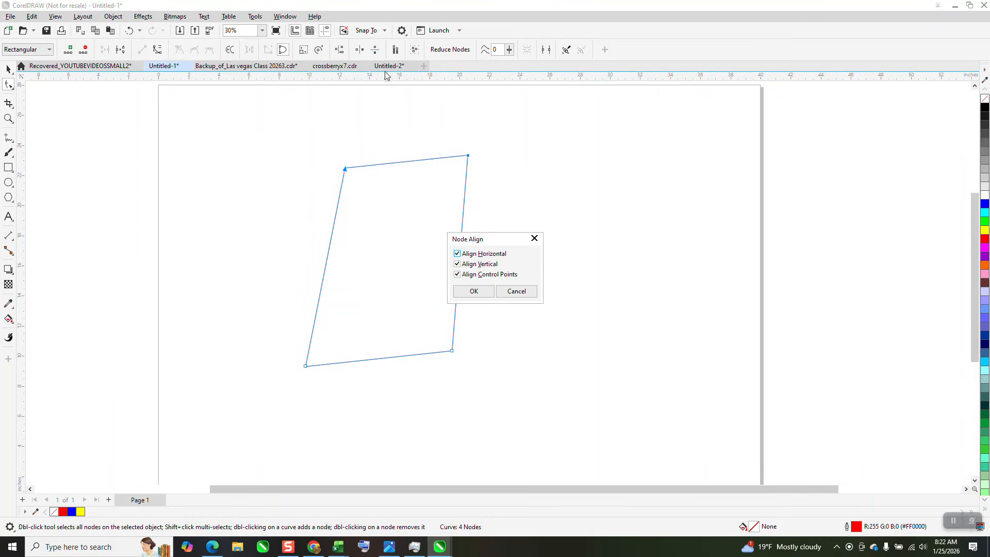
{"action": "left_click", "coordinate": [458, 264]}
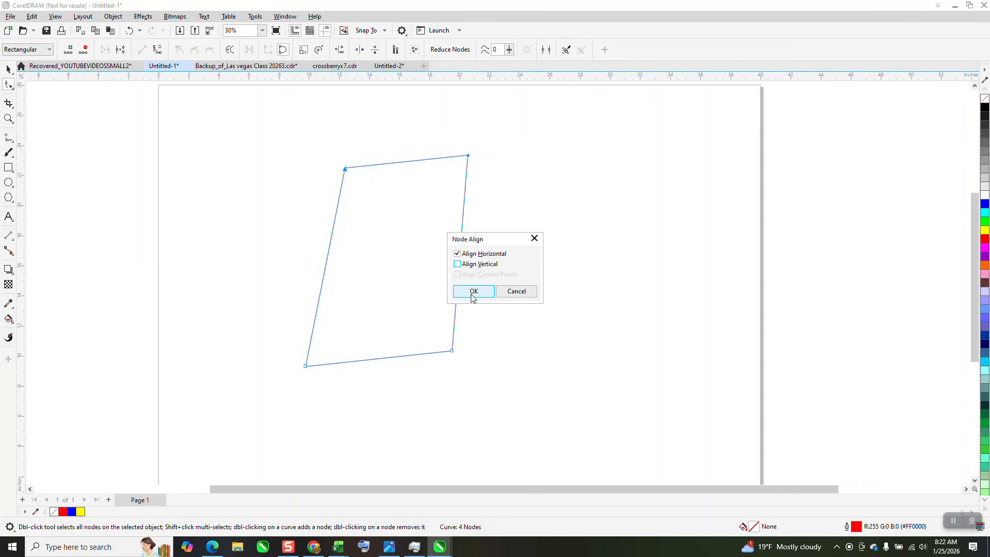
{"action": "left_click", "coordinate": [473, 292]}
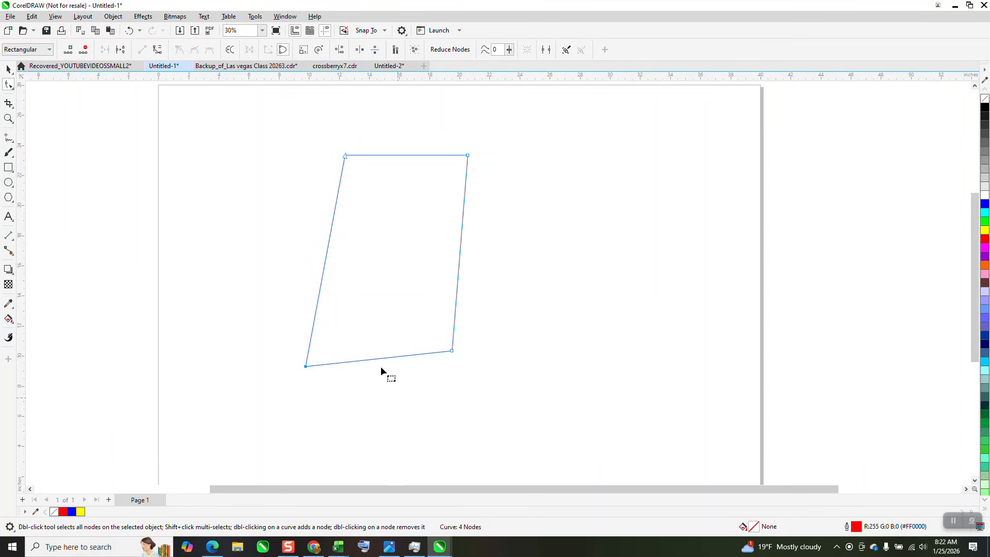
Align the quadrilateral's two left nodes using only vertical alignment.
{"action": "left_click", "coordinate": [339, 49]}
{"action": "left_click", "coordinate": [457, 264]}
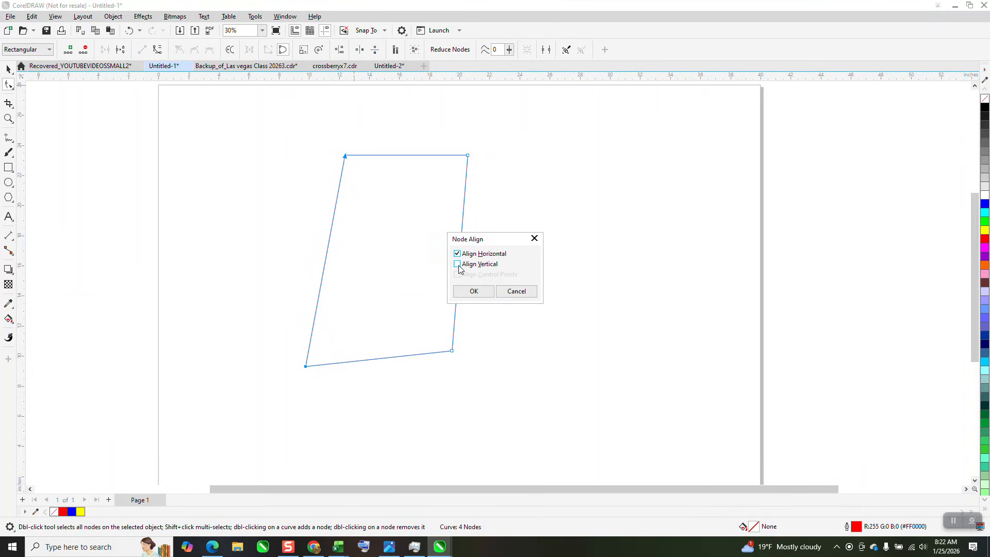
{"action": "left_click", "coordinate": [457, 253]}
{"action": "left_click", "coordinate": [473, 291]}
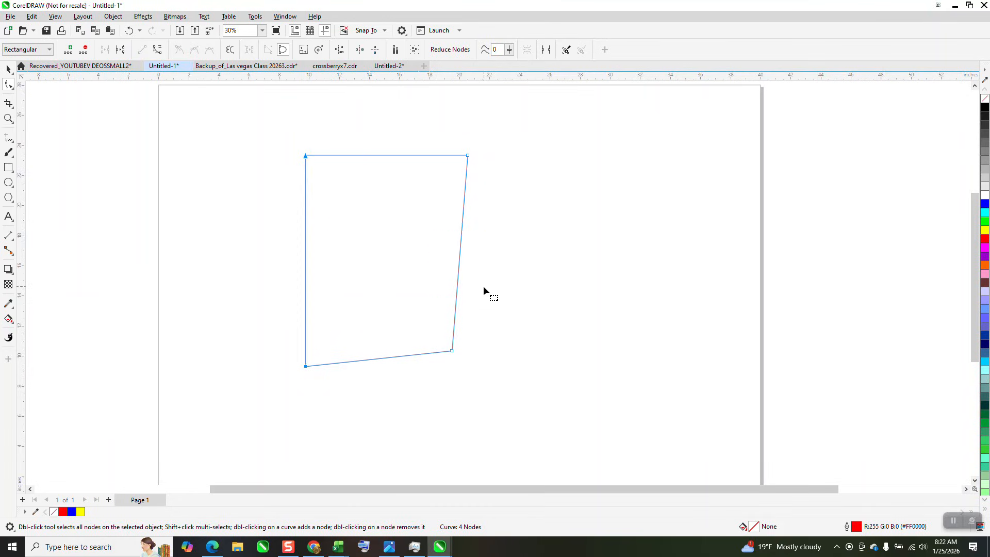
Undo both node alignments on the quadrilateral.
{"action": "left_click", "coordinate": [130, 30]}
{"action": "left_click", "coordinate": [129, 30]}
{"action": "left_click", "coordinate": [7, 67]}
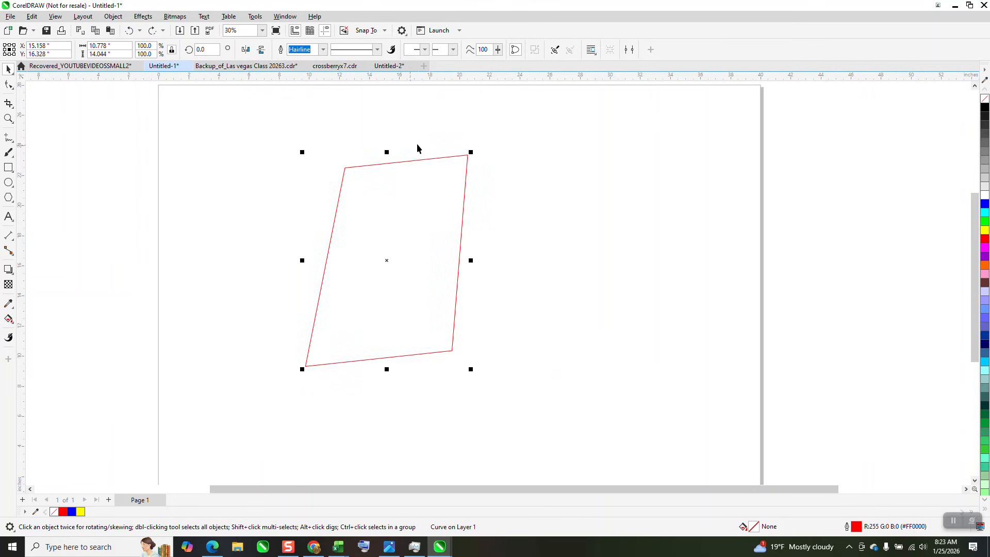
Open the command customization options and review the Curve Editing shortcut keys of the Object Align commands.
{"action": "left_click", "coordinate": [8, 84]}
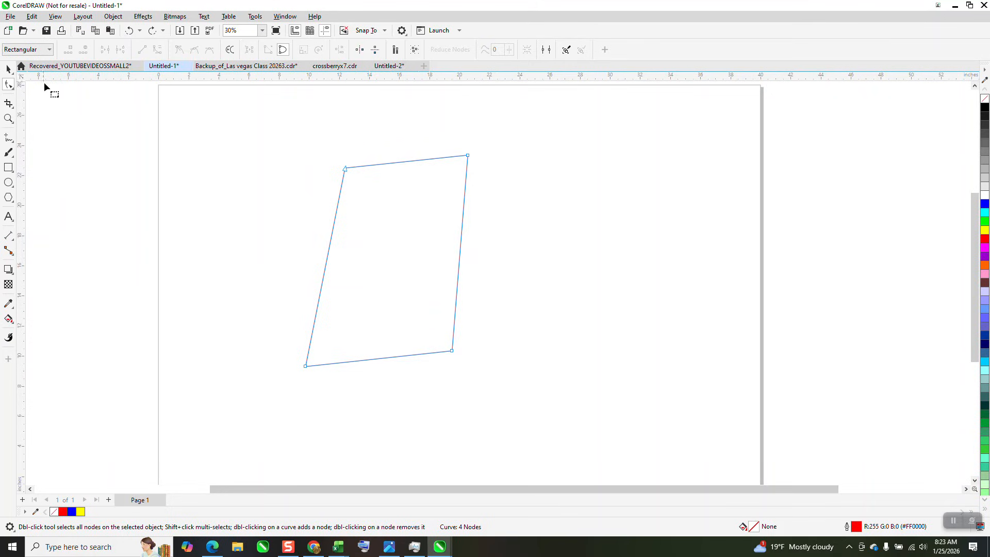
{"action": "left_click", "coordinate": [255, 17]}
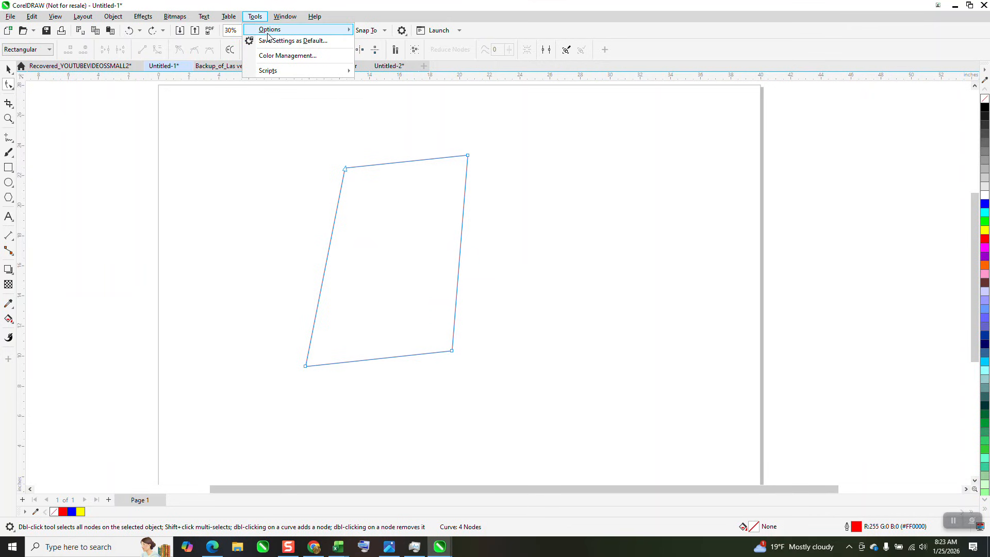
{"action": "mouse_move", "coordinate": [309, 30]}
{"action": "left_click", "coordinate": [378, 43]}
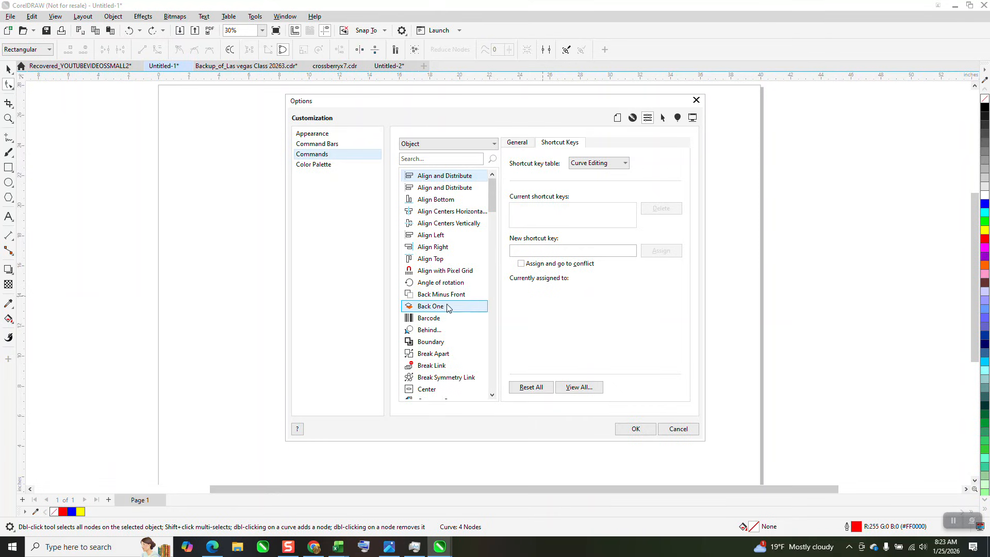
{"action": "left_click", "coordinate": [439, 249]}
{"action": "left_click", "coordinate": [532, 213]}
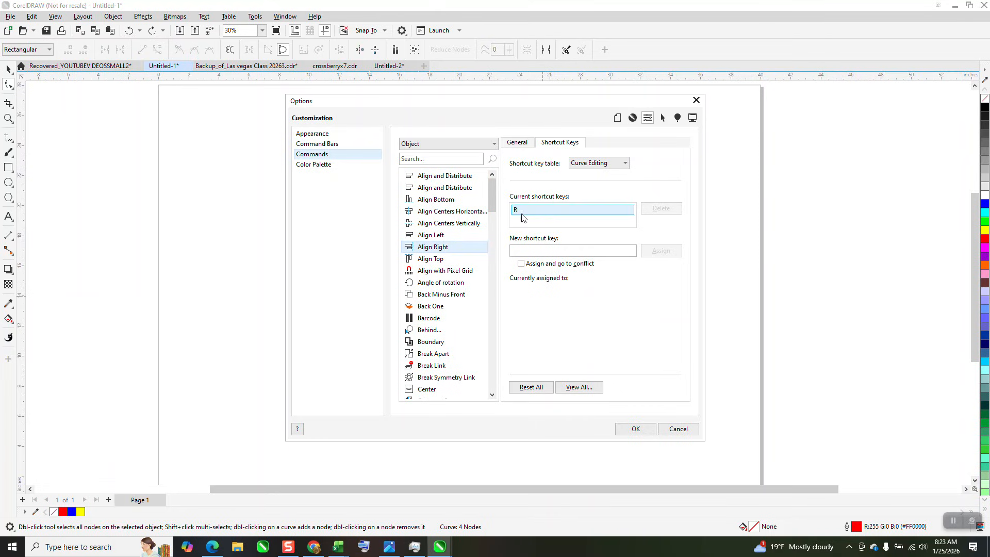
{"action": "left_click", "coordinate": [431, 235]}
{"action": "left_click", "coordinate": [518, 212]}
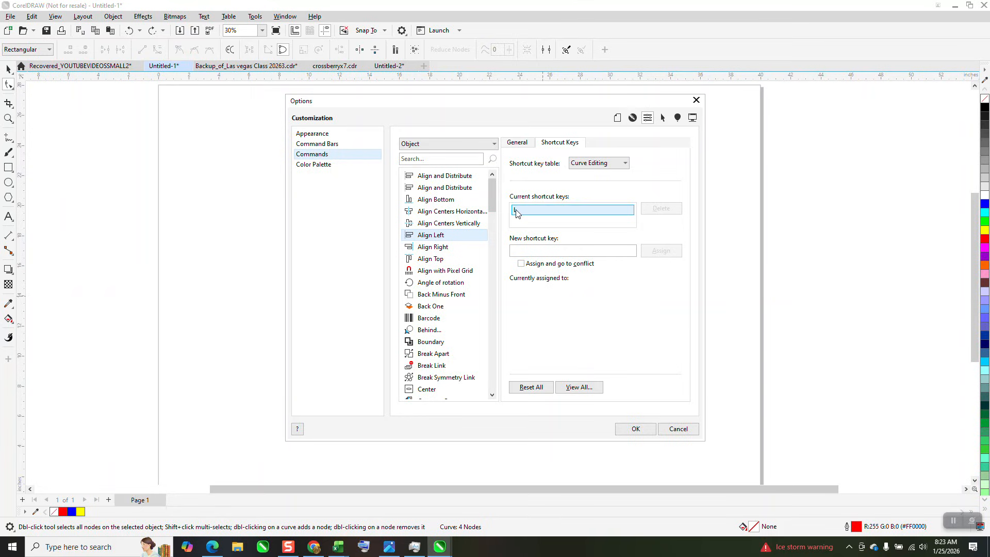
{"action": "left_click", "coordinate": [469, 223]}
{"action": "left_click", "coordinate": [471, 215]}
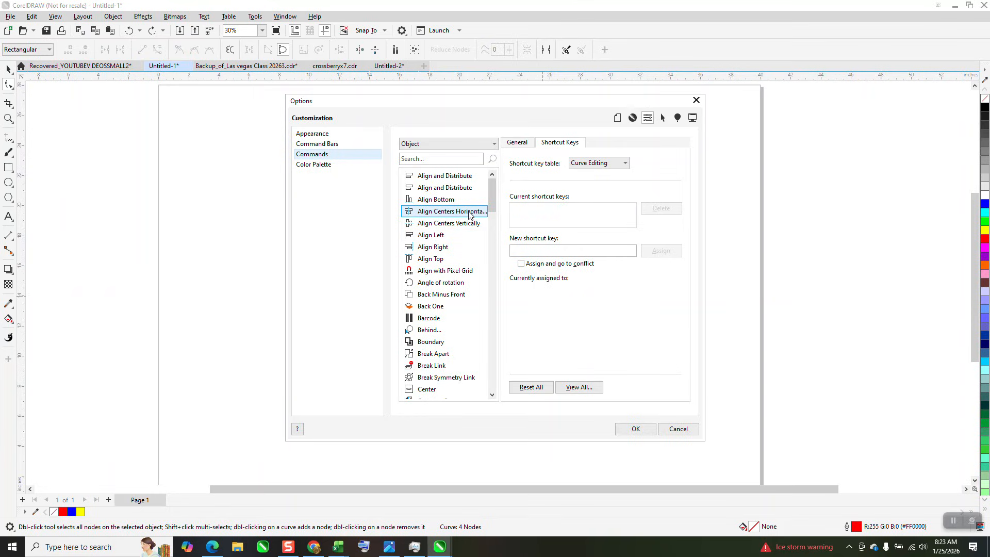
Assign B as the Curve Editing shortcut key for Align Bottom and apply the options.
{"action": "left_click", "coordinate": [453, 201]}
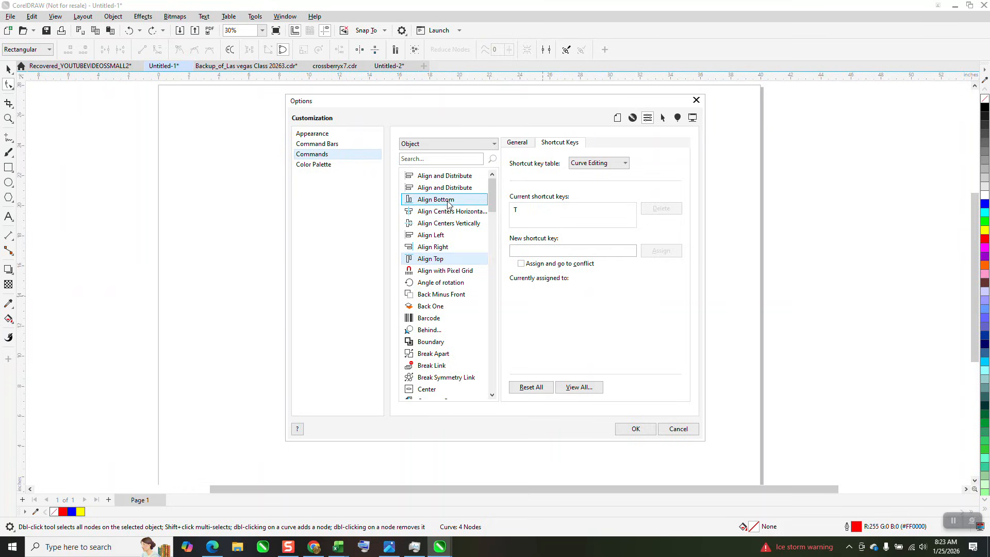
{"action": "left_click", "coordinate": [522, 248]}
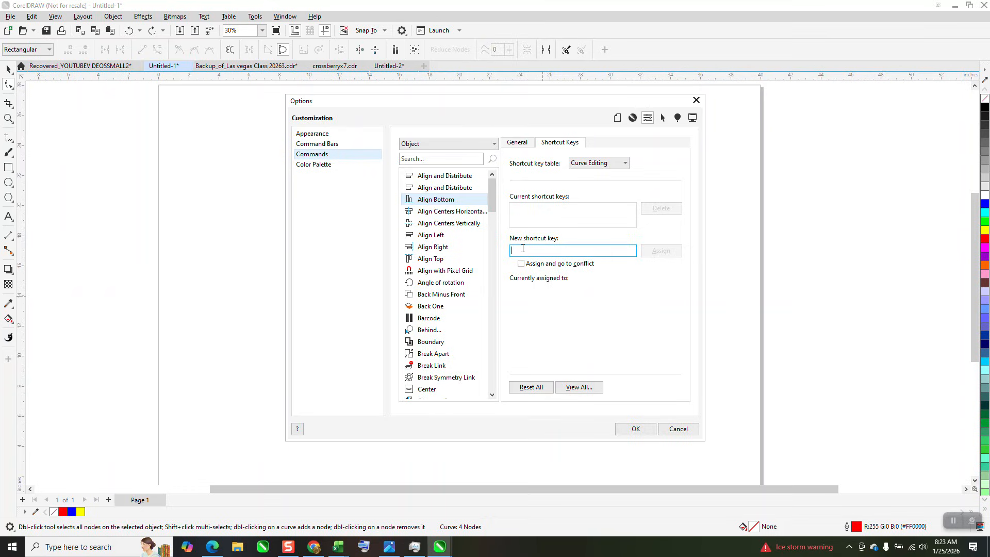
{"action": "key", "text": "b"}
{"action": "left_click", "coordinate": [662, 252]}
{"action": "left_click", "coordinate": [635, 429]}
Test bottom alignment on two small rectangles drawn to the right of the quadrilateral, and delete both.
{"action": "left_click", "coordinate": [9, 167]}
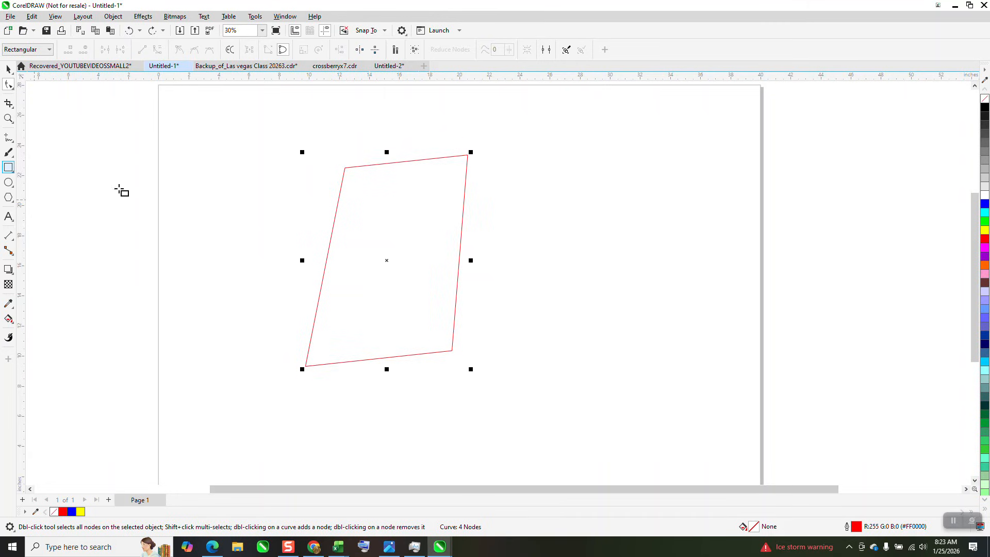
{"action": "mouse_move", "coordinate": [521, 217]}
{"action": "left_mouse_down"}
{"action": "mouse_move", "coordinate": [593, 253]}
{"action": "mouse_move", "coordinate": [687, 261]}
{"action": "left_mouse_up"}
{"action": "key", "text": "space"}
{"action": "left_click_drag", "start_coordinate": [488, 190], "coordinate": [756, 324]}
{"action": "key", "text": "b"}
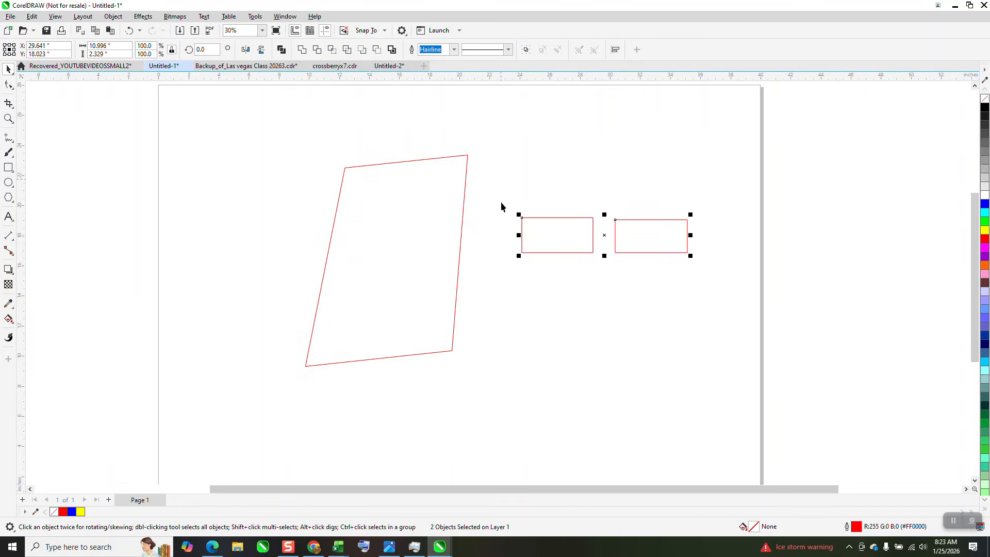
{"action": "left_click_drag", "start_coordinate": [499, 181], "coordinate": [902, 348]}
{"action": "key", "text": "Delete"}
Align the quadrilateral's two top nodes at the lower node's height using Align Bottom.
{"action": "left_click", "coordinate": [12, 86]}
{"action": "left_click", "coordinate": [467, 154]}
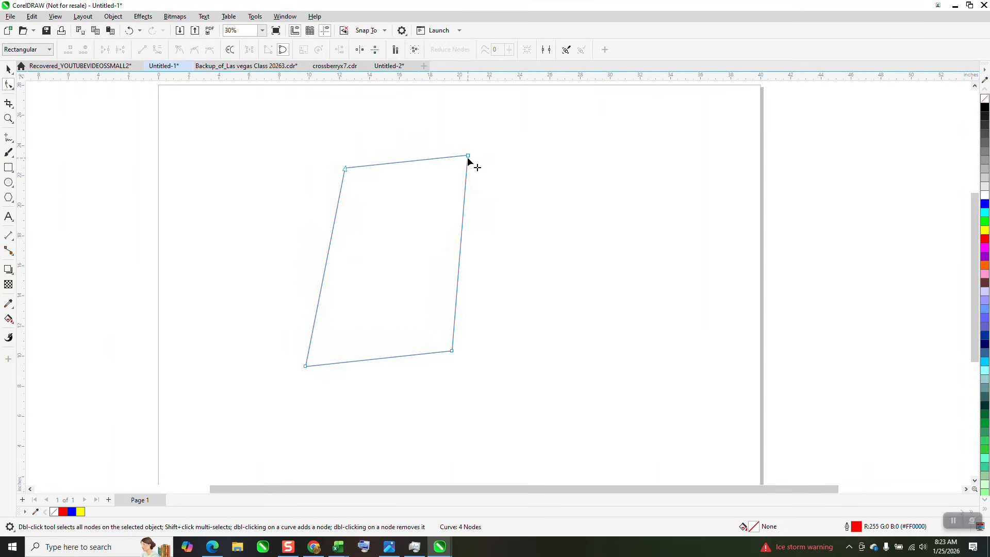
{"action": "left_click_drag", "start_coordinate": [528, 202], "coordinate": [528, 202]}
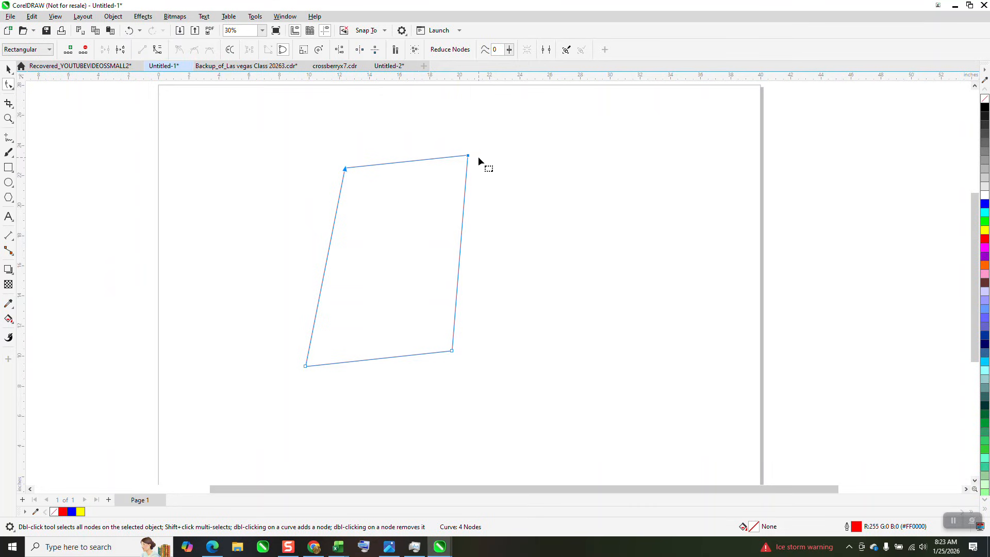
{"action": "key", "text": "b"}
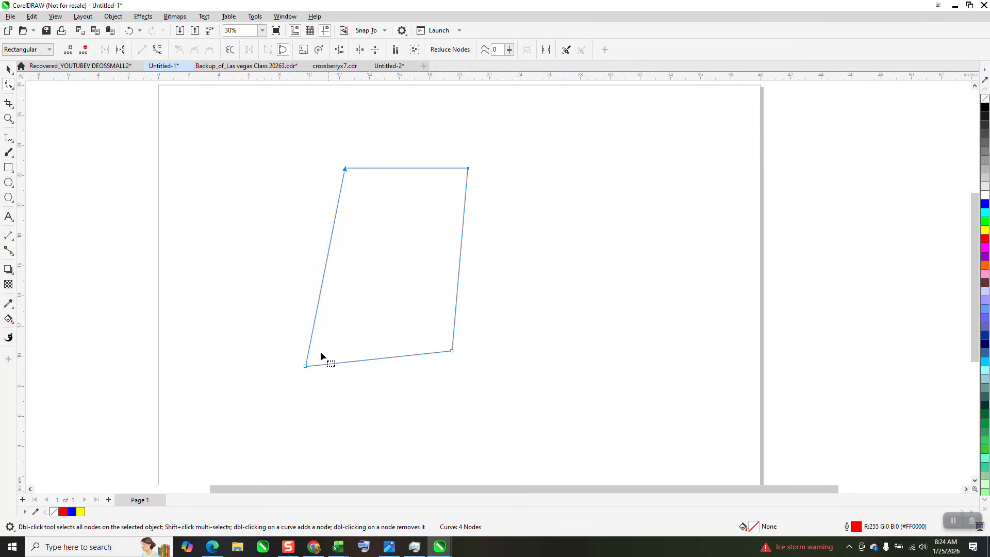
Square up the quadrilateral by aligning its left and right node pairs vertically and its bottom pair horizontally.
{"action": "left_click_drag", "start_coordinate": [368, 136], "coordinate": [285, 388]}
{"action": "key", "text": "c"}
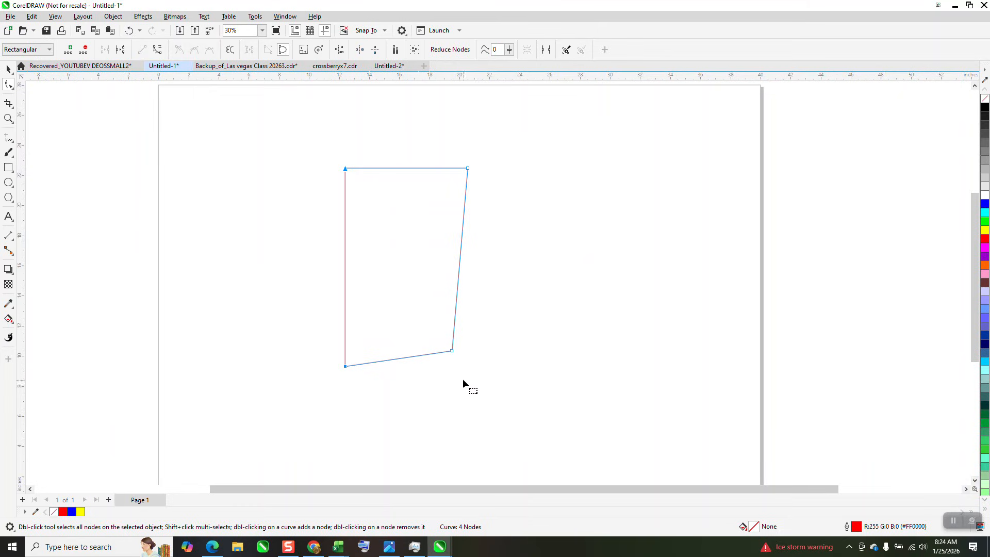
{"action": "left_click_drag", "start_coordinate": [435, 144], "coordinate": [508, 418]}
{"action": "key", "text": "c"}
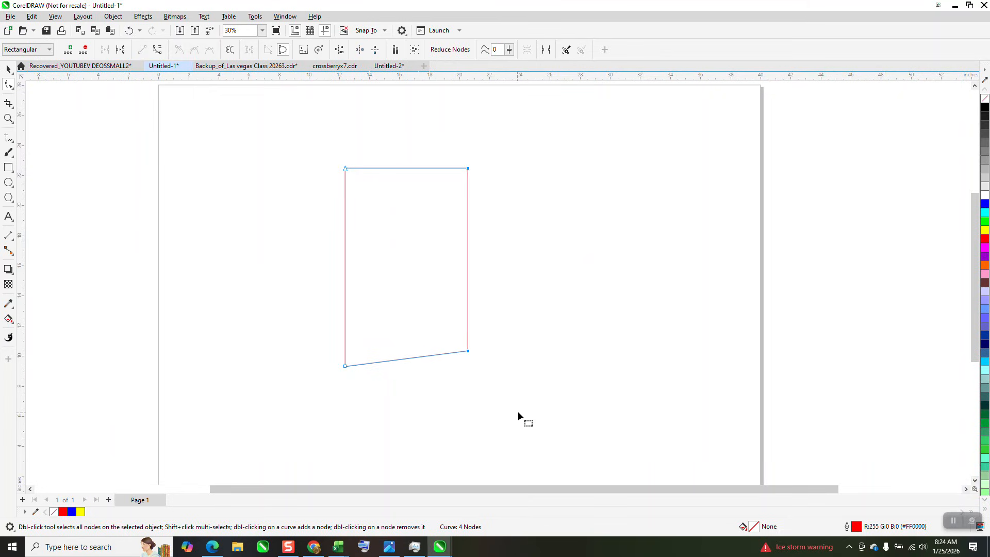
{"action": "left_click_drag", "start_coordinate": [511, 326], "coordinate": [329, 399]}
{"action": "key", "text": "b"}
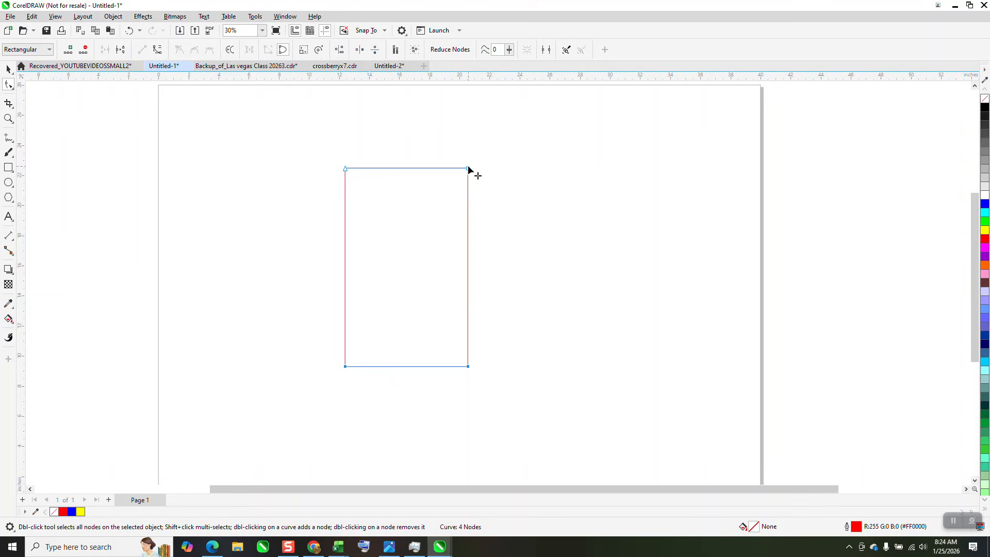
Move the rectangle's top-right node slightly inward and down.
{"action": "left_click_drag", "start_coordinate": [467, 169], "coordinate": [452, 188]}
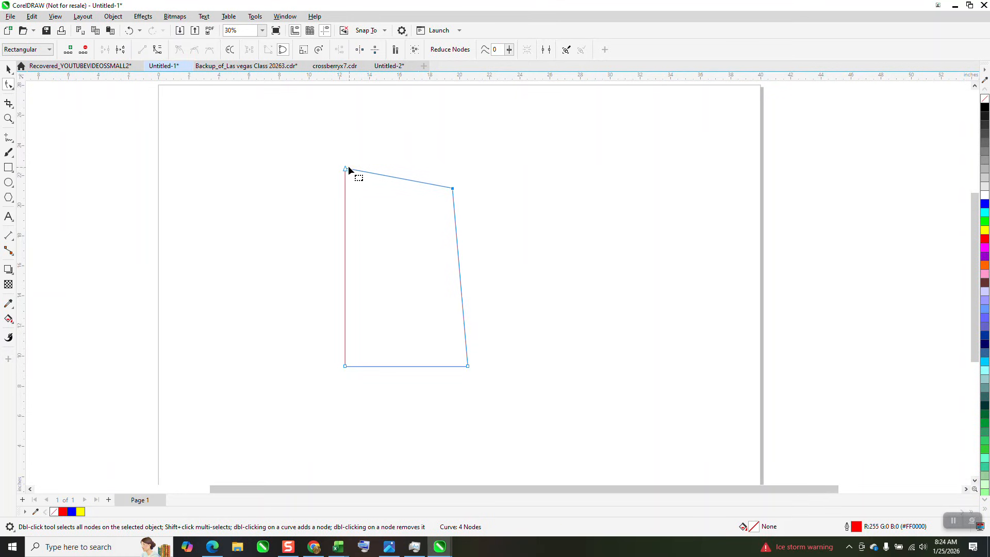
Try Align Bottom on the shape's two top nodes and undo it.
{"action": "left_click_drag", "start_coordinate": [454, 226], "coordinate": [454, 228]}
{"action": "key", "text": "b"}
{"action": "left_click", "coordinate": [129, 30]}
Align the two top nodes with Align Top and the two right nodes with Align Right.
{"action": "left_click_drag", "start_coordinate": [556, 230], "coordinate": [558, 228]}
{"action": "key", "text": "t"}
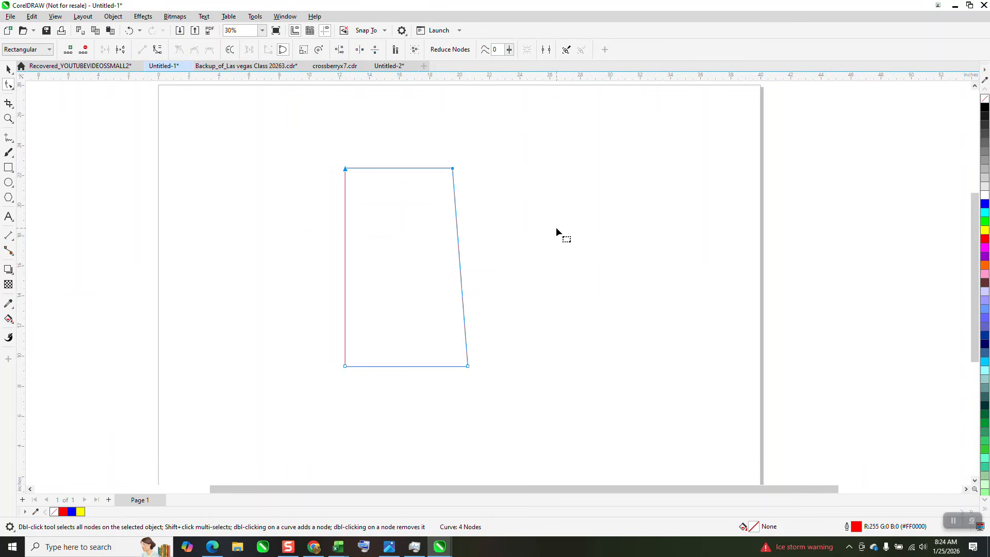
{"action": "left_click_drag", "start_coordinate": [513, 143], "coordinate": [440, 399]}
{"action": "key", "text": "r"}
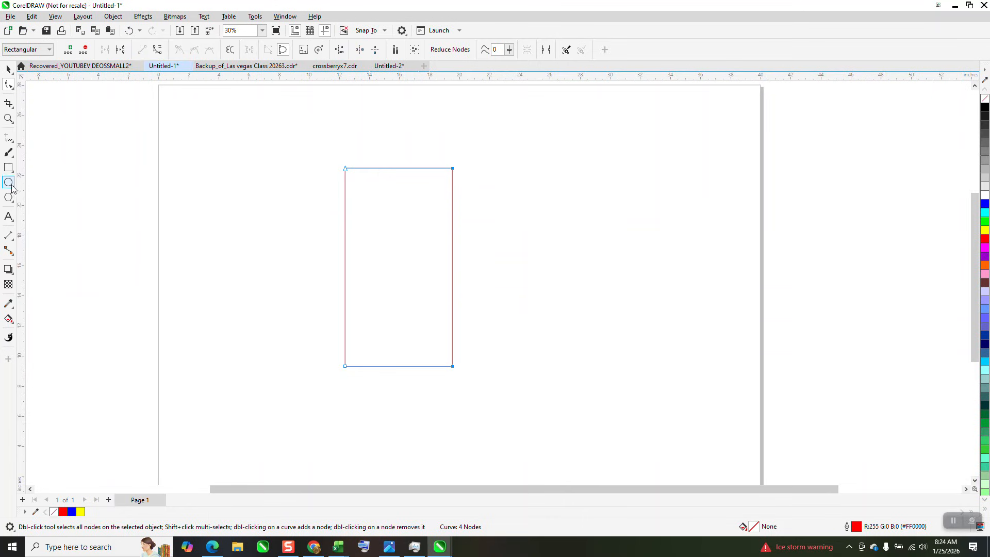
Draw two rectangles side by side to the right of the tall one, the second about 6.7 by 4.6 inches.
{"action": "left_click", "coordinate": [9, 167]}
{"action": "left_click_drag", "start_coordinate": [484, 201], "coordinate": [609, 257]}
{"action": "mouse_move", "coordinate": [634, 200]}
{"action": "left_mouse_down"}
{"action": "mouse_move", "coordinate": [638, 228]}
{"action": "mouse_move", "coordinate": [736, 269]}
{"action": "left_mouse_up"}
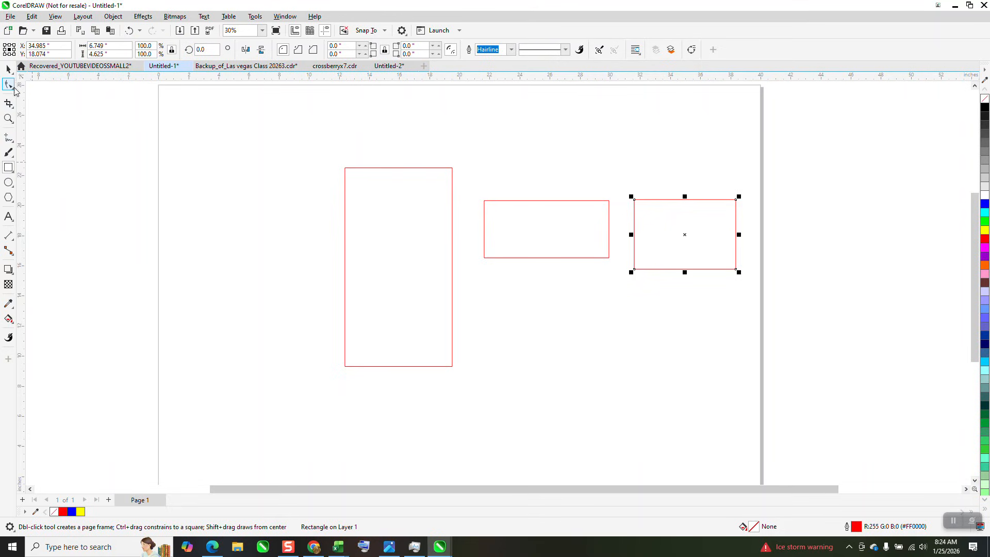
Align the bottom edges of the two new rectangles, and of all three rectangles together.
{"action": "left_click", "coordinate": [6, 69]}
{"action": "left_click_drag", "start_coordinate": [468, 171], "coordinate": [493, 231]}
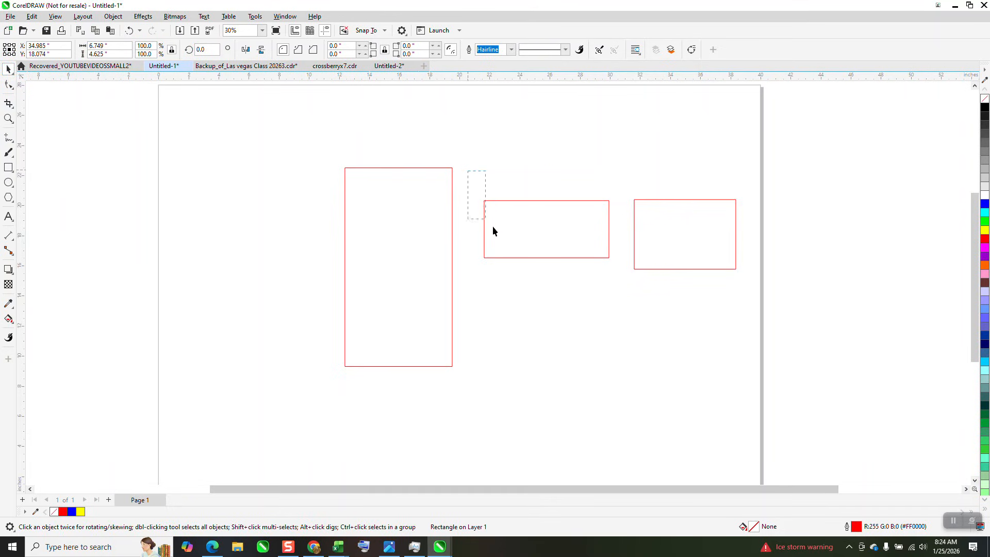
{"action": "left_click_drag", "start_coordinate": [878, 339], "coordinate": [878, 343]}
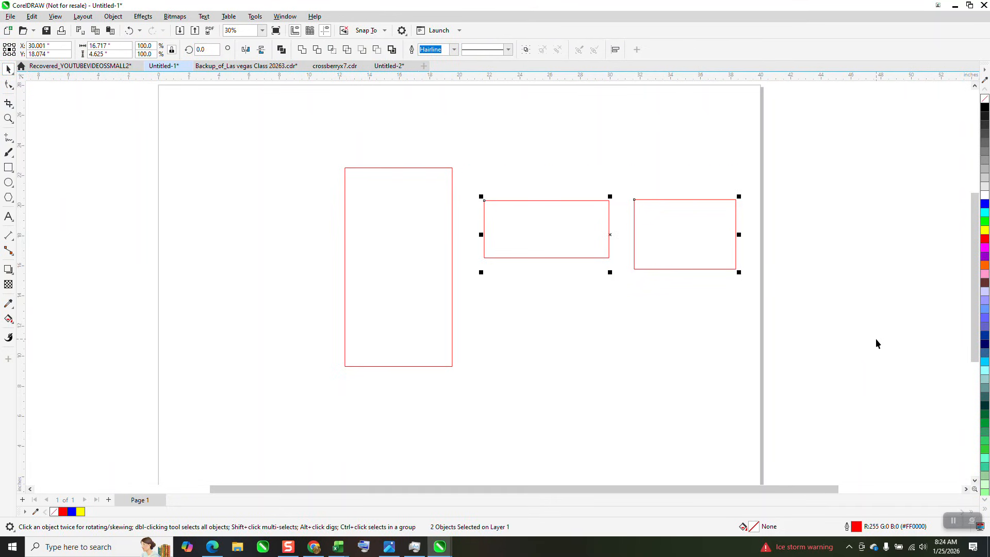
{"action": "key", "text": "b"}
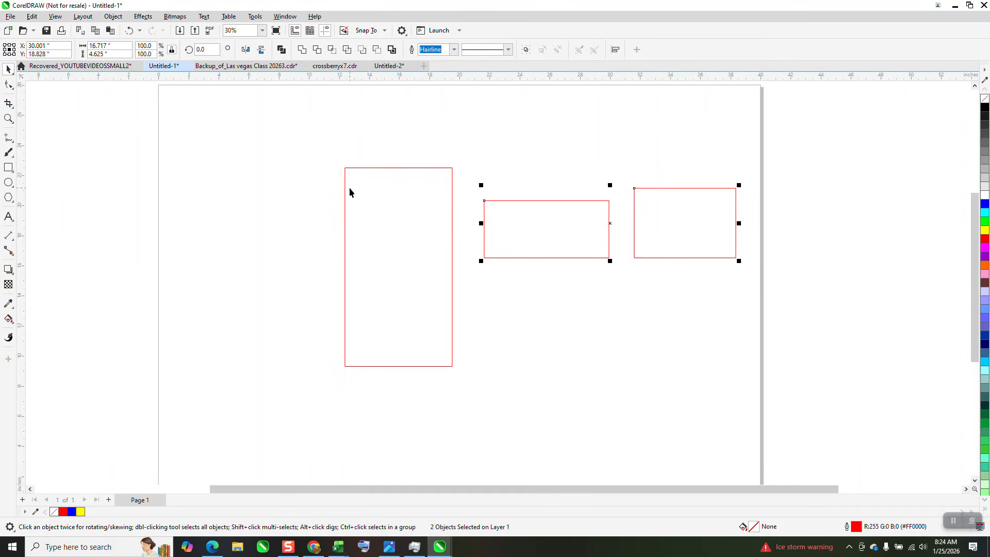
{"action": "left_click_drag", "start_coordinate": [316, 138], "coordinate": [854, 418]}
{"action": "key", "text": "b"}
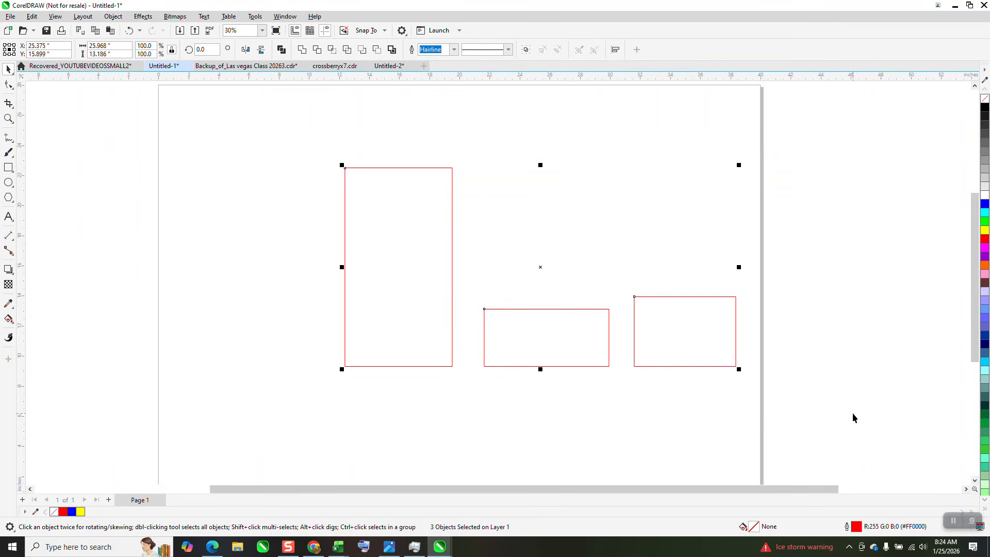
Move the tall rectangle's top-right node inward and down, and align its two top nodes horizontally on center.
{"action": "left_click", "coordinate": [9, 85]}
{"action": "left_click", "coordinate": [451, 169]}
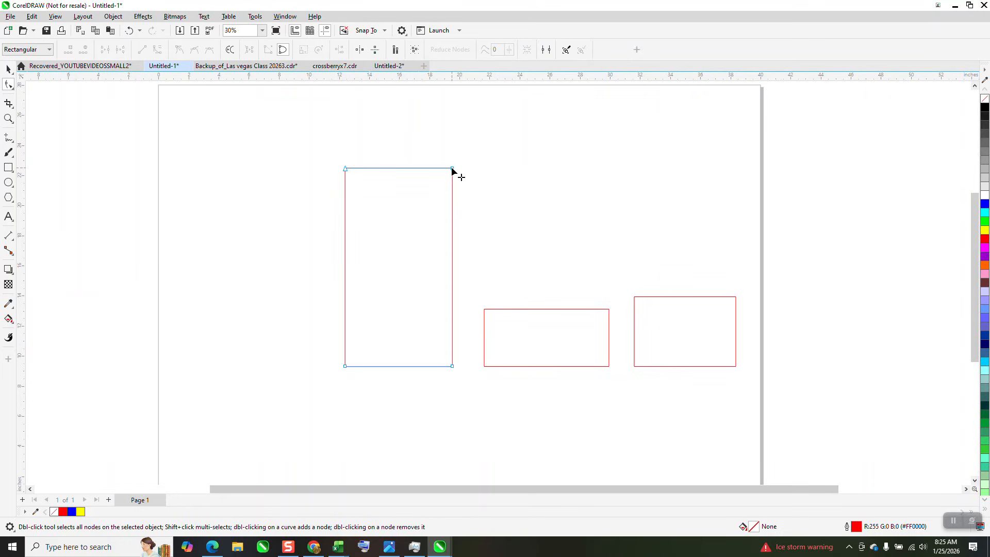
{"action": "left_click_drag", "start_coordinate": [452, 169], "coordinate": [348, 177]}
{"action": "left_click_drag", "start_coordinate": [499, 232], "coordinate": [510, 235]}
{"action": "key", "text": "e"}
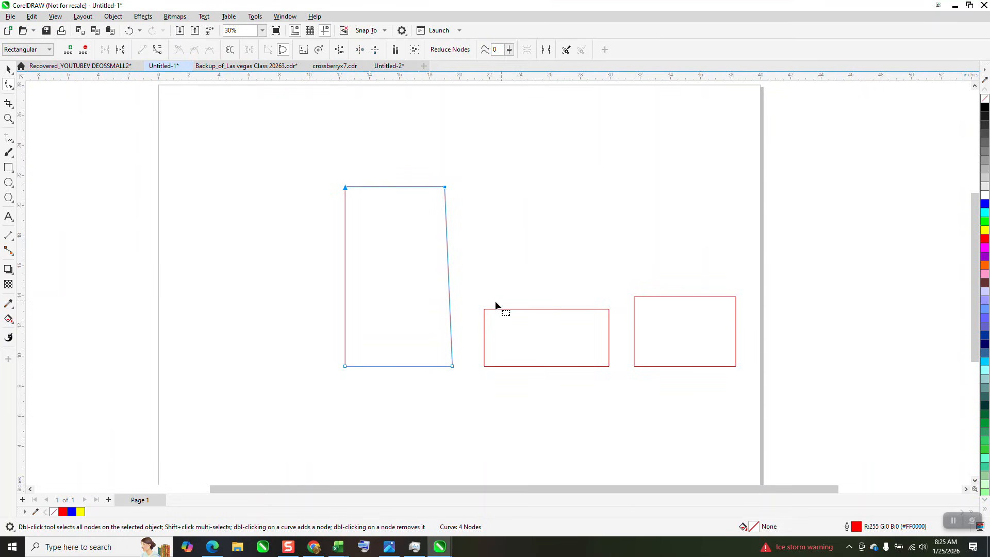
Align the tall shape's two right nodes vertically on center.
{"action": "left_click", "coordinate": [474, 297]}
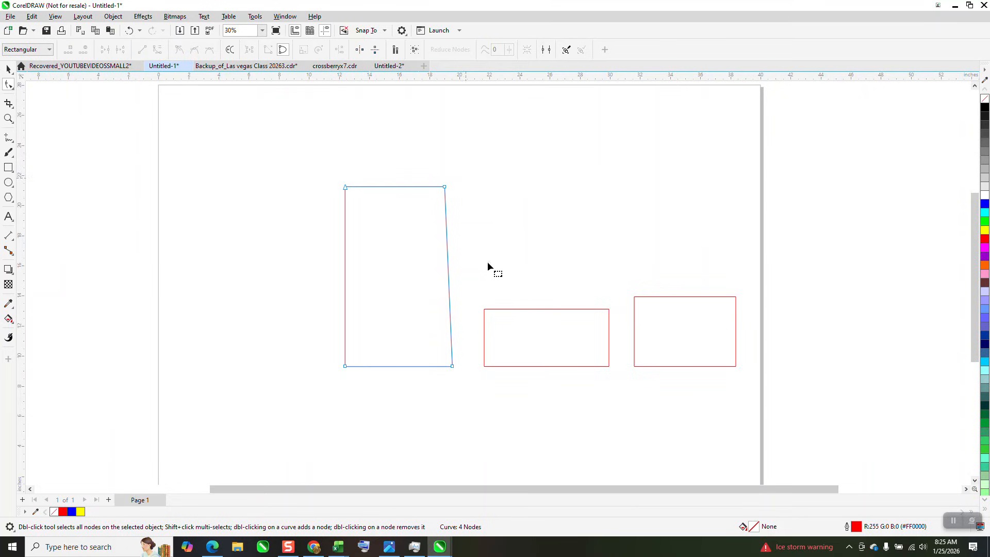
{"action": "left_click_drag", "start_coordinate": [432, 213], "coordinate": [471, 407]}
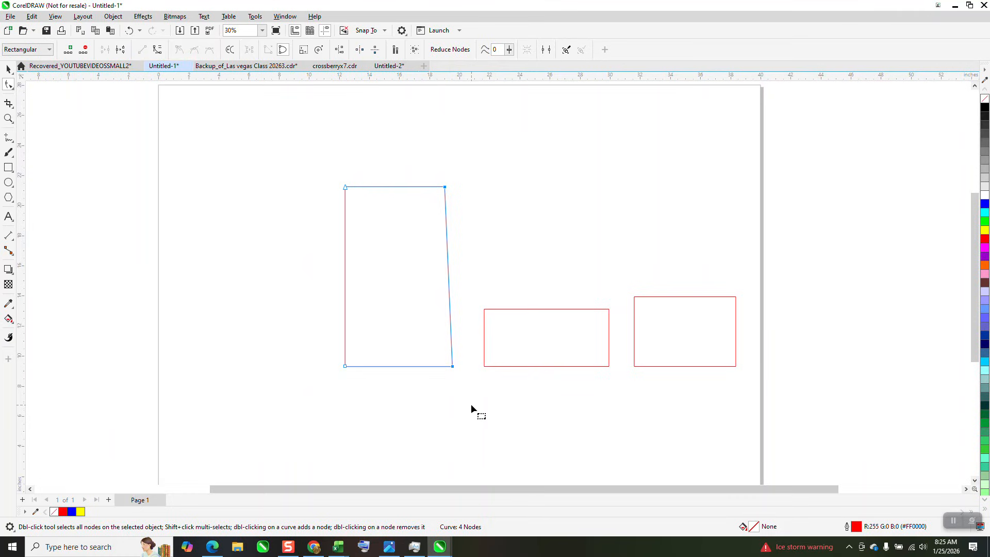
{"action": "key", "text": "c"}
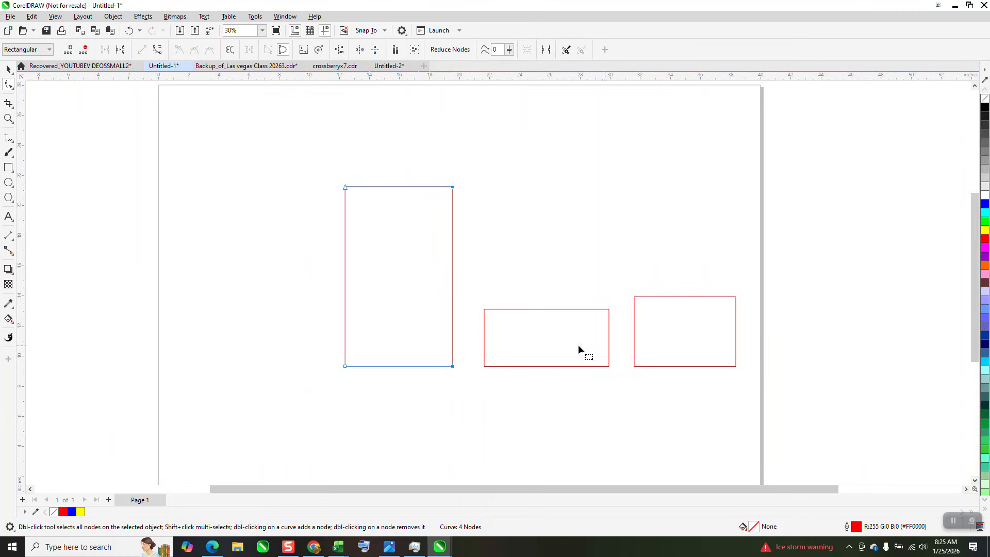
{"action": "left_click", "coordinate": [8, 69]}
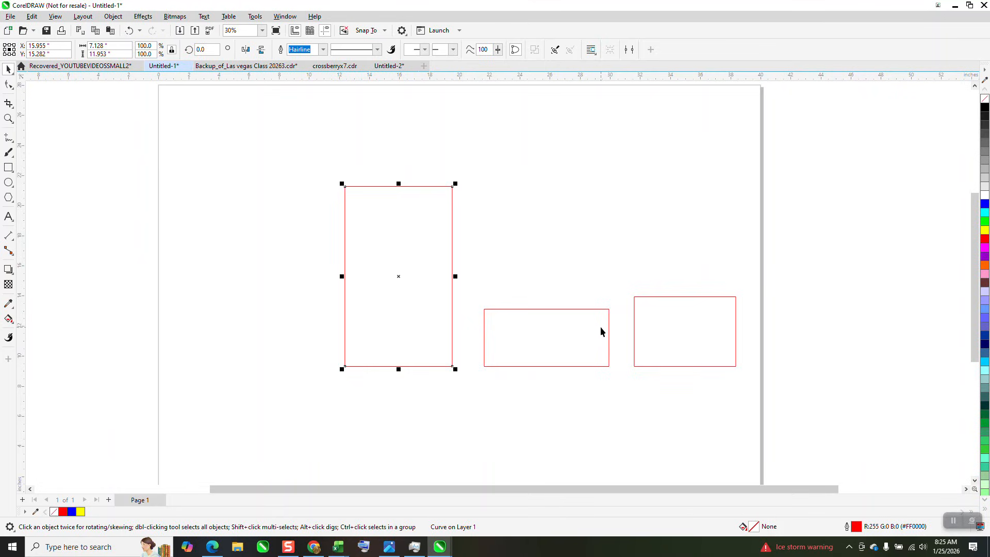
{"action": "left_click", "coordinate": [9, 118]}
{"action": "left_click_drag", "start_coordinate": [320, 150], "coordinate": [533, 300]}
{"action": "scroll", "coordinate": [415, 297], "scroll_direction": "down", "scroll_amount": 3}
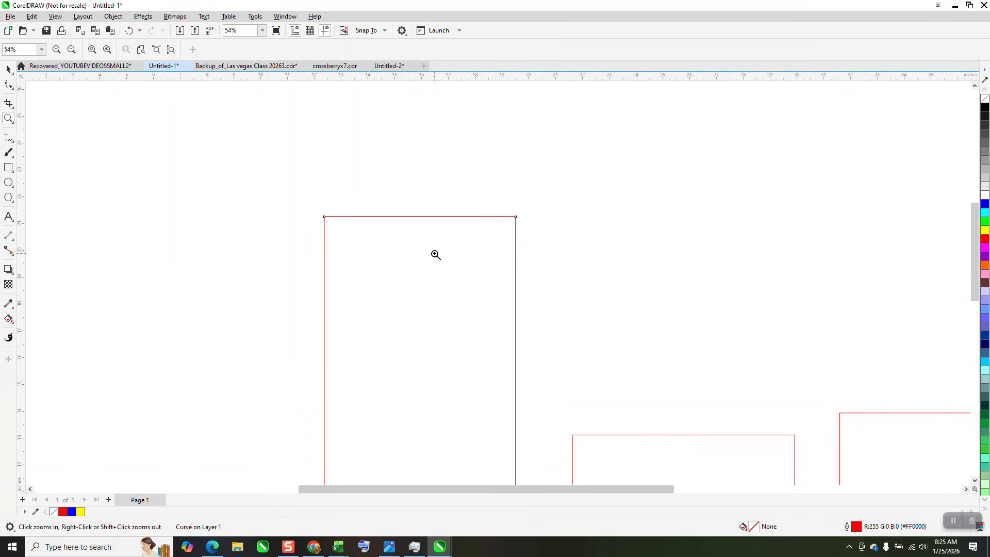
{"action": "scroll", "coordinate": [430, 229], "scroll_direction": "down", "scroll_amount": 2}
{"action": "scroll", "coordinate": [376, 225], "scroll_direction": "down", "scroll_amount": 2}
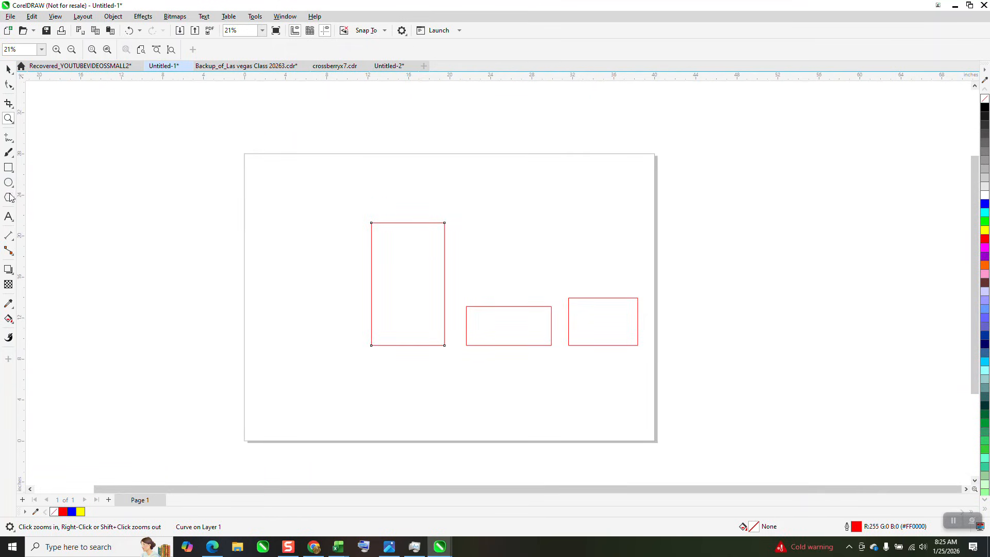
Add the Arial letter "H" above the two smaller rectangles and scale it to about 6.1 by 7.8 inches.
{"action": "left_click", "coordinate": [9, 215]}
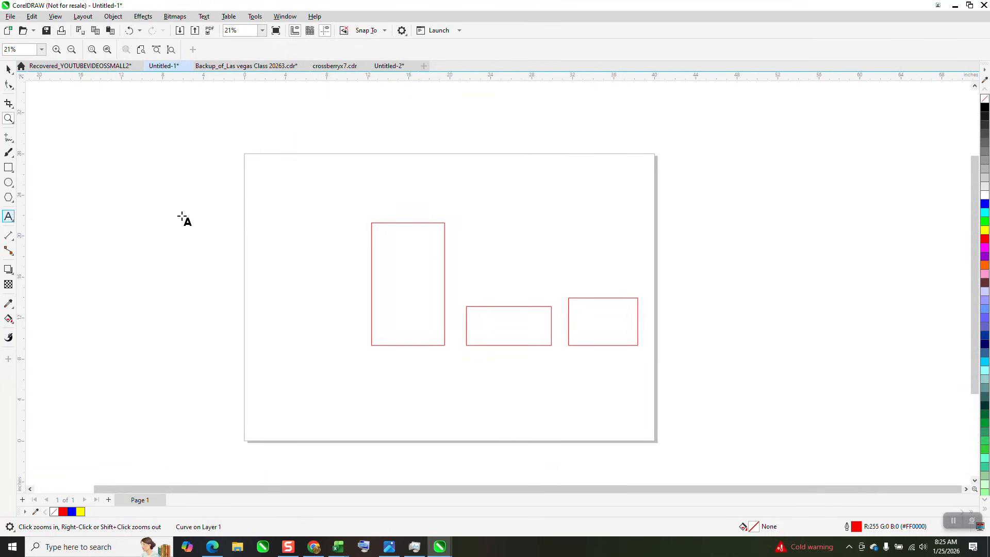
{"action": "left_click", "coordinate": [518, 211]}
{"action": "type", "text": "H"}
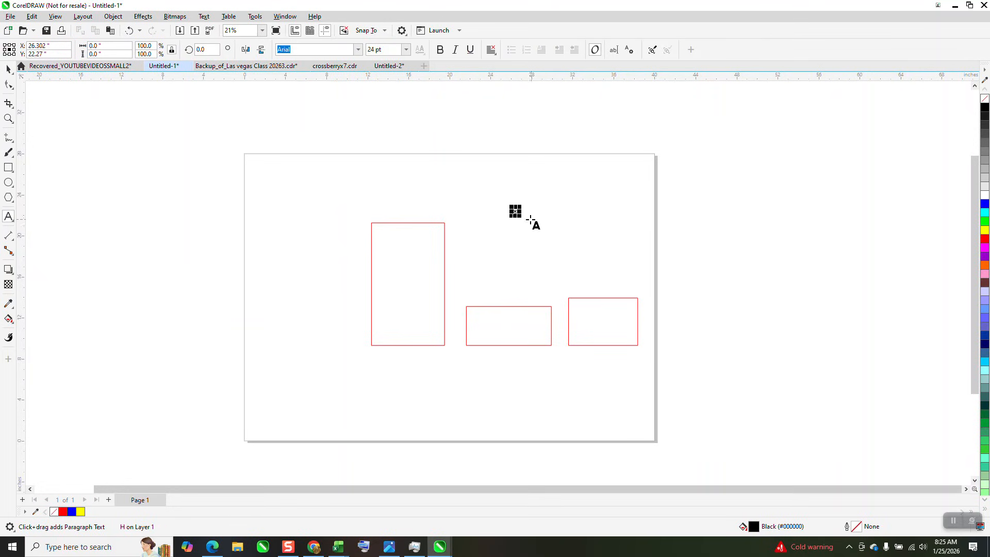
{"action": "left_click_drag", "start_coordinate": [518, 213], "coordinate": [640, 290]}
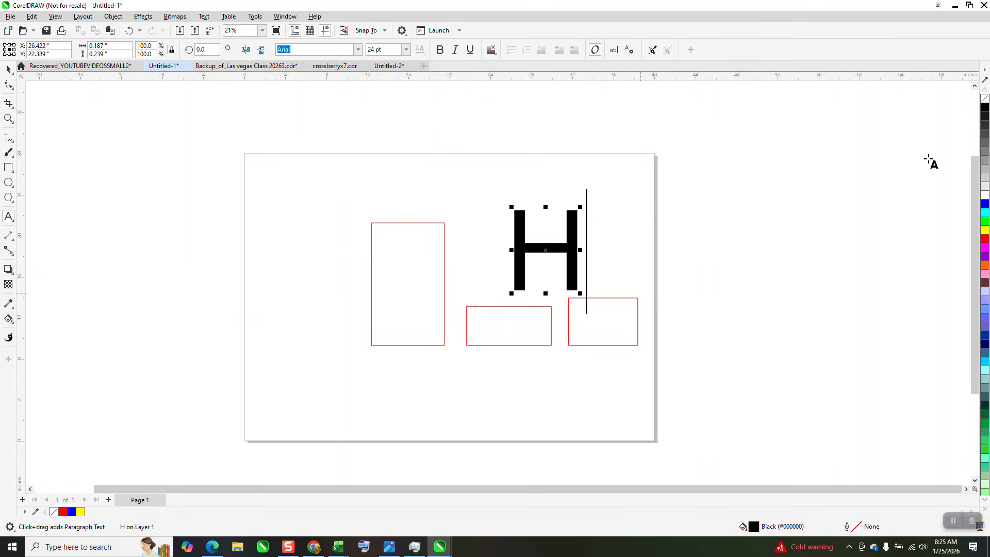
Convert the letter H to curves and give it no fill with a black outline.
{"action": "left_click", "coordinate": [985, 99]}
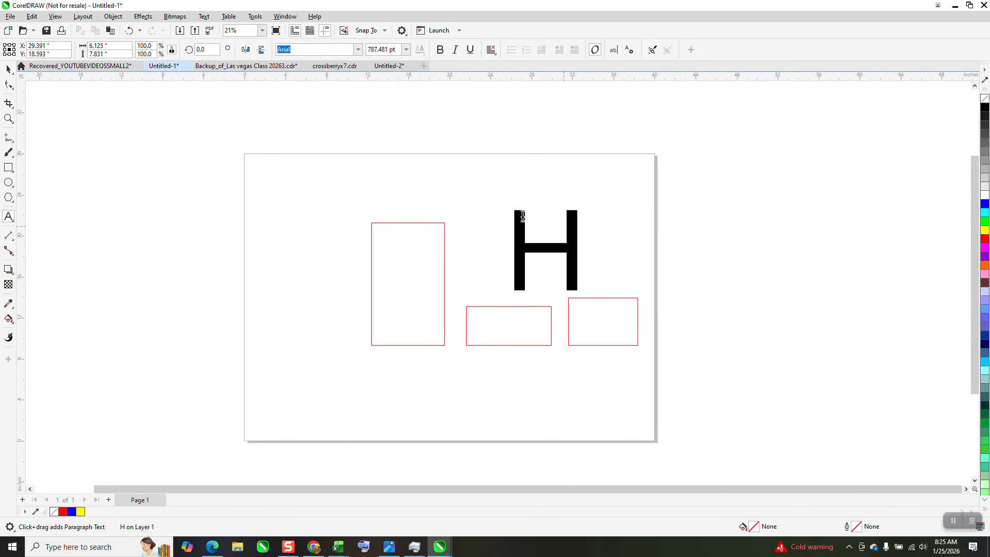
{"action": "left_click", "coordinate": [567, 217]}
{"action": "left_click", "coordinate": [114, 16]}
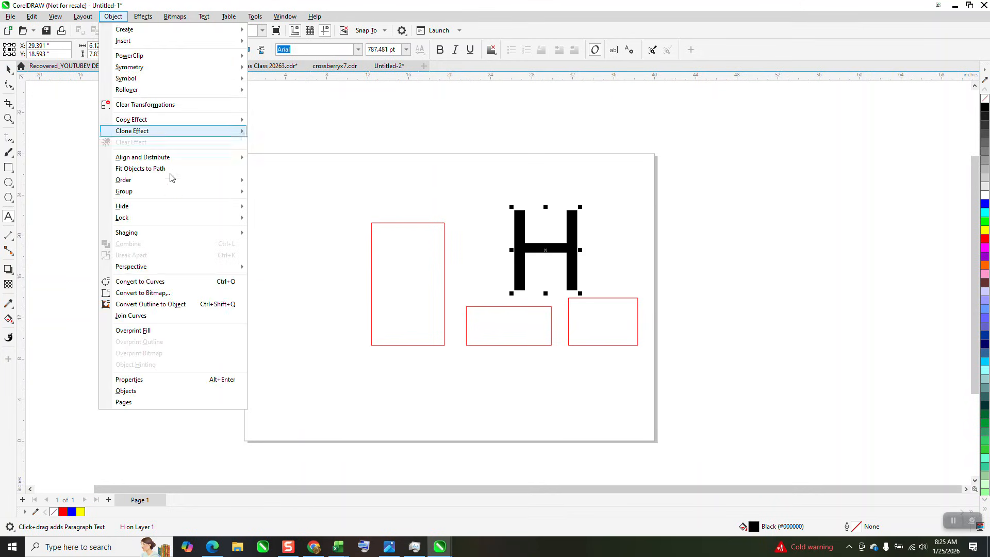
{"action": "left_click", "coordinate": [155, 281]}
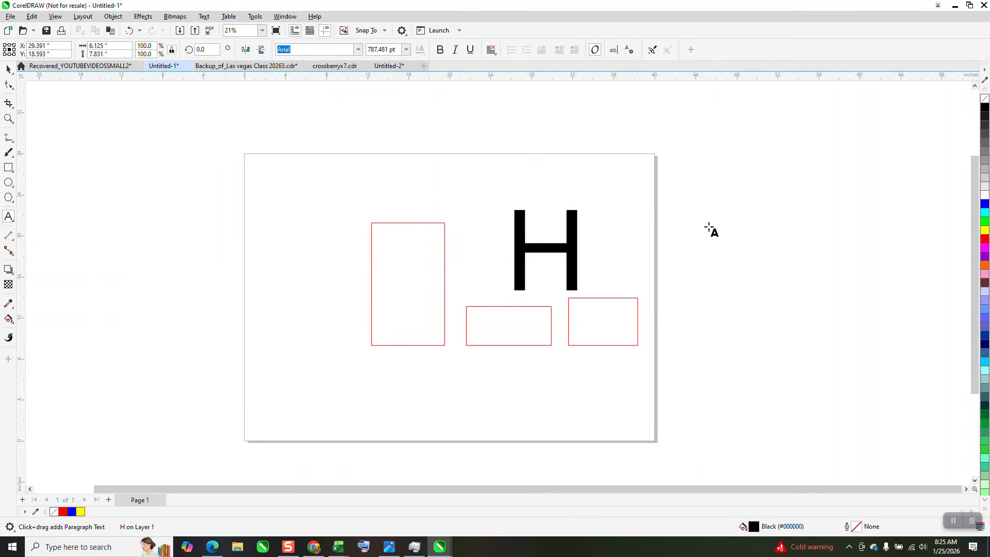
{"action": "left_click", "coordinate": [984, 99]}
{"action": "right_click", "coordinate": [985, 106]}
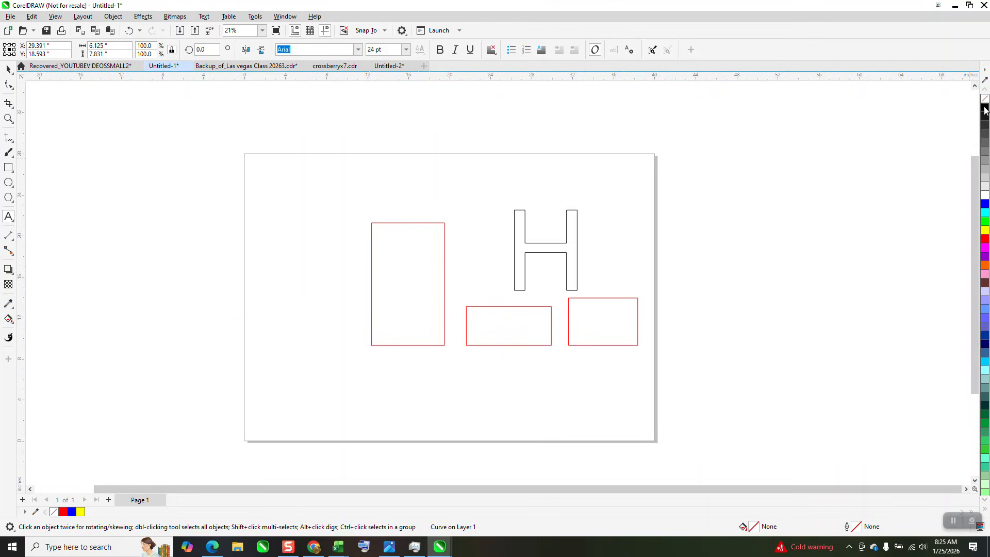
Move the H's top-right corner node slightly outward and down, and its bottom-right corner node slightly up.
{"action": "left_click", "coordinate": [13, 121]}
{"action": "left_click_drag", "start_coordinate": [491, 189], "coordinate": [667, 311]}
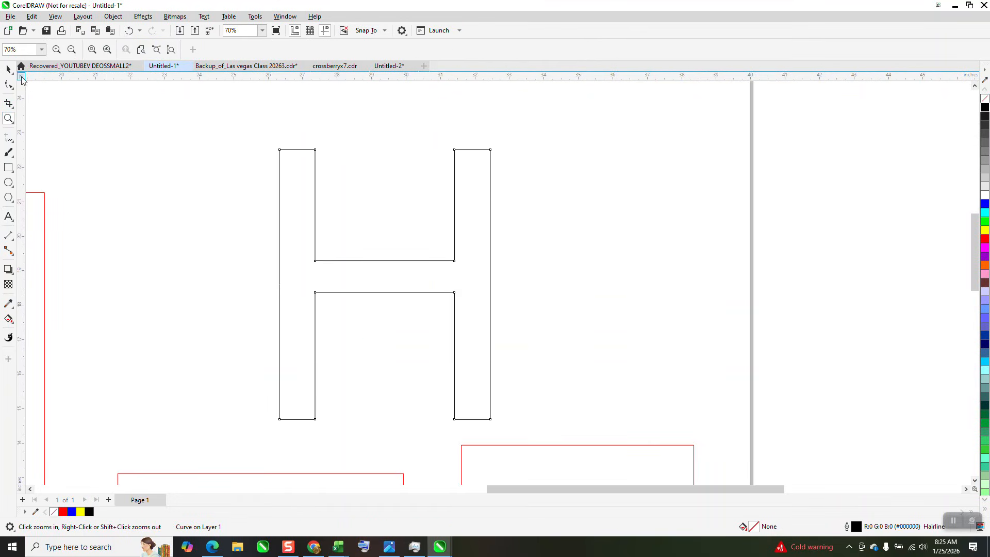
{"action": "left_click", "coordinate": [9, 83]}
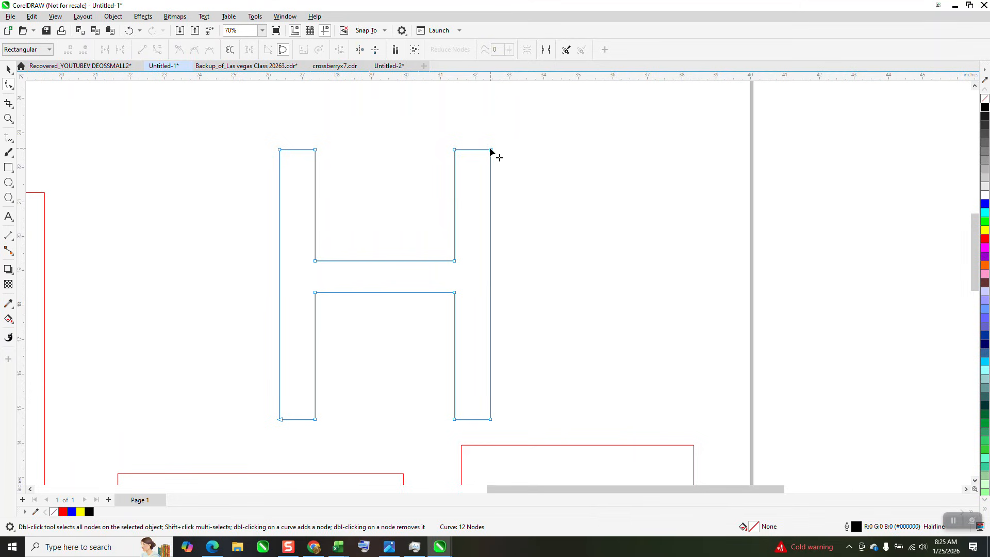
{"action": "left_click_drag", "start_coordinate": [491, 150], "coordinate": [496, 154]}
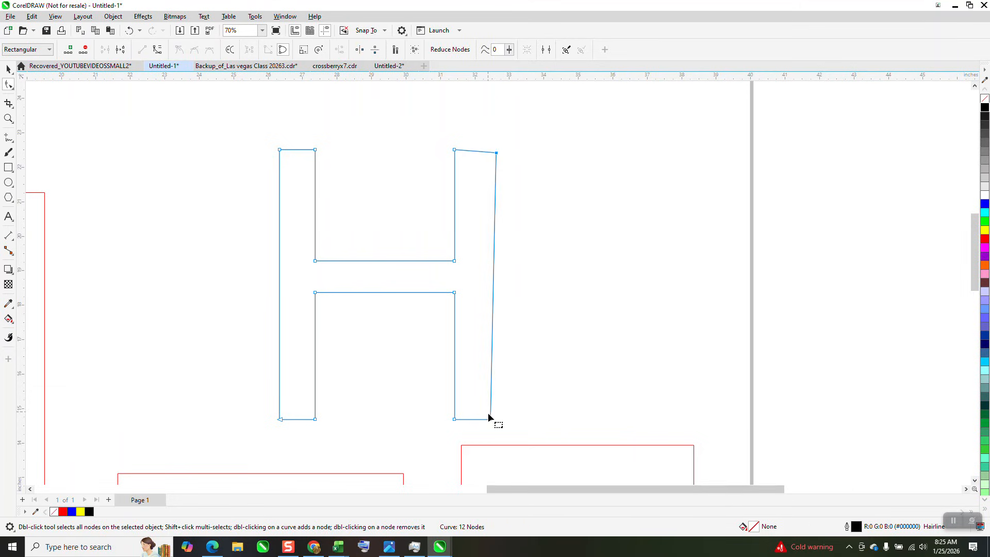
{"action": "left_click_drag", "start_coordinate": [490, 419], "coordinate": [491, 413]}
Align the two top nodes of the H's right stem to the top and its two bottom nodes to the bottom.
{"action": "left_click_drag", "start_coordinate": [438, 131], "coordinate": [505, 174]}
{"action": "key", "text": "t"}
{"action": "left_click_drag", "start_coordinate": [431, 434], "coordinate": [431, 435]}
{"action": "key", "text": "b"}
Align the two outer nodes on the right side of the H to the left.
{"action": "left_click_drag", "start_coordinate": [540, 126], "coordinate": [475, 433]}
{"action": "key", "text": "l"}
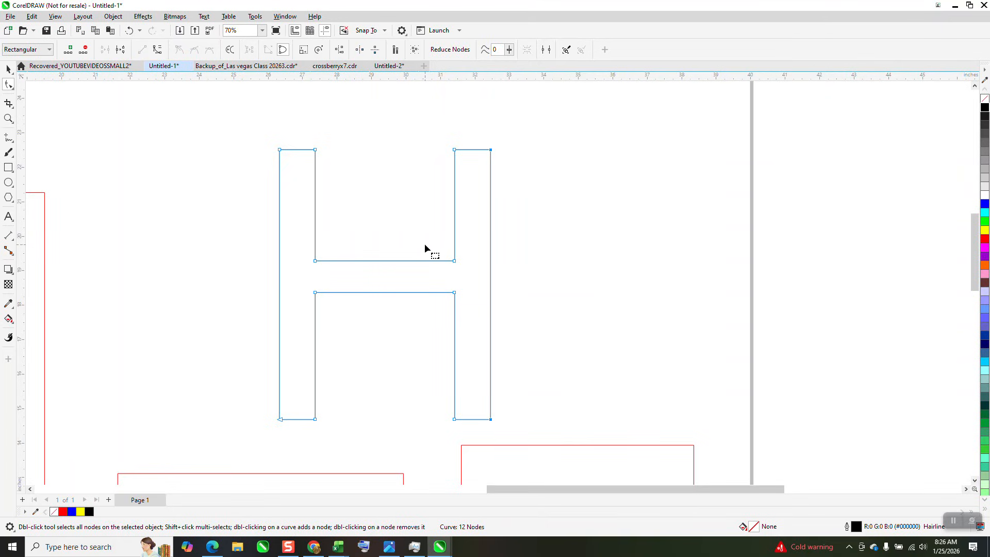
{"action": "scroll", "coordinate": [426, 242], "scroll_direction": "down", "scroll_amount": 2}
{"action": "scroll", "coordinate": [435, 246], "scroll_direction": "down", "scroll_amount": 3}
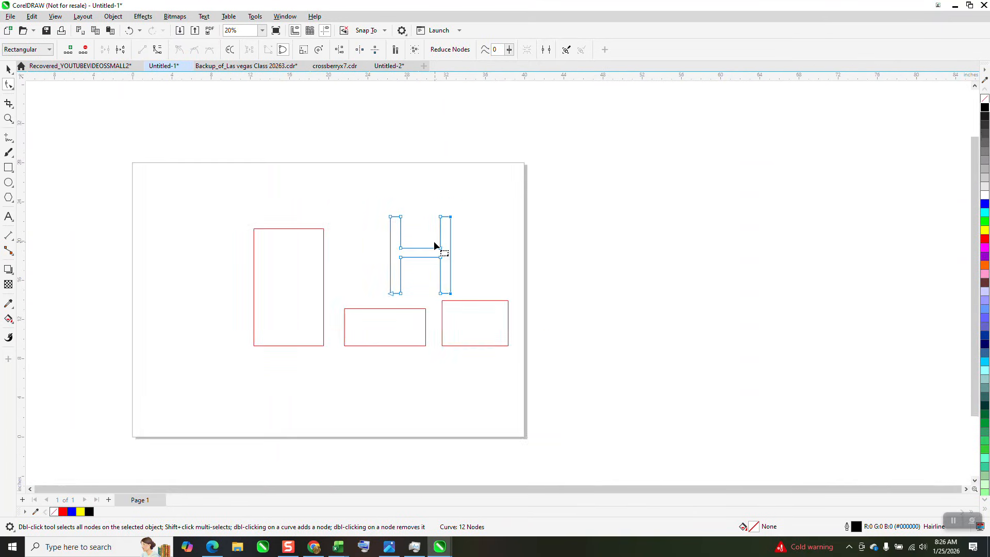
{"action": "left_click", "coordinate": [9, 119]}
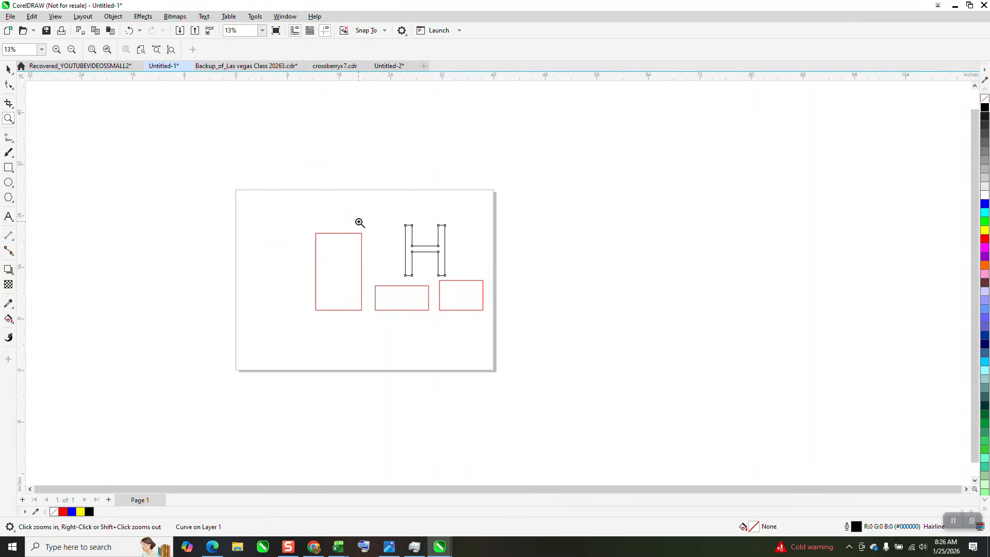